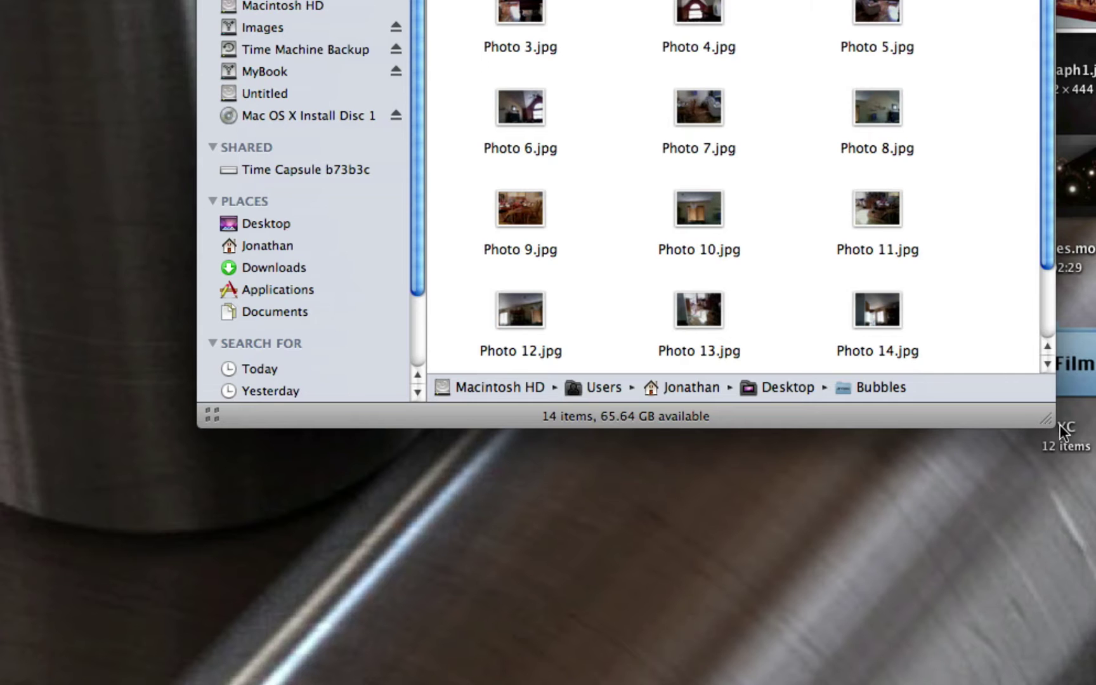
- Preview the photos in the Bubbles folder one after another, from Photo 3.jpg through Photo 16.jpg
drag(1052, 417, 693, 491)
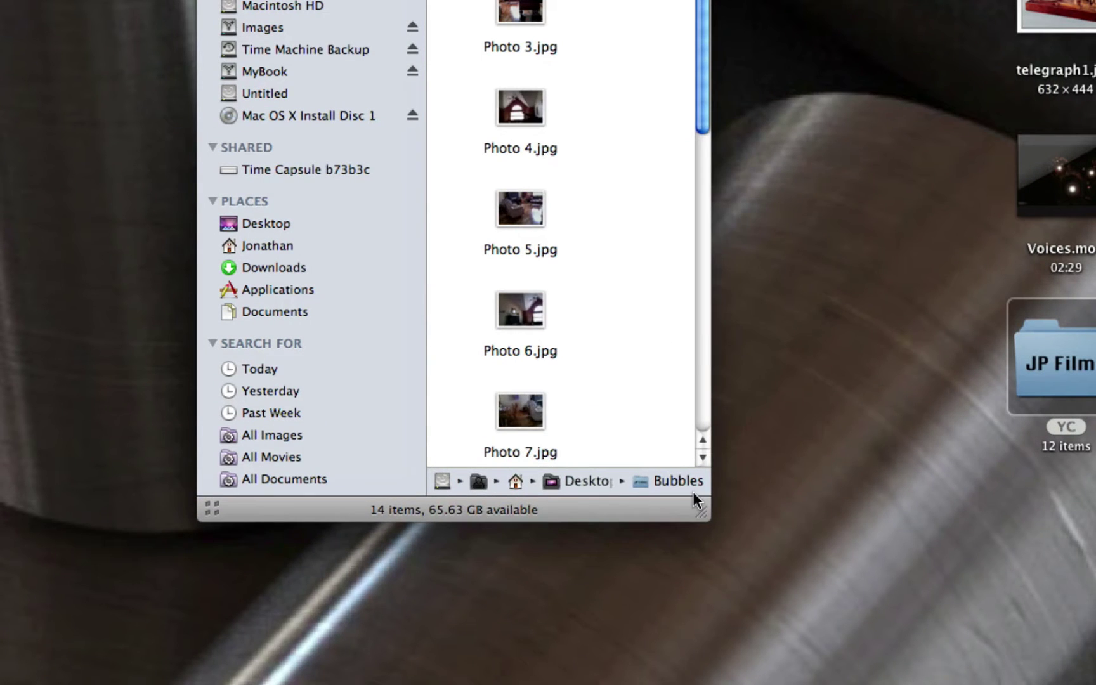
click(532, 23)
key(space)
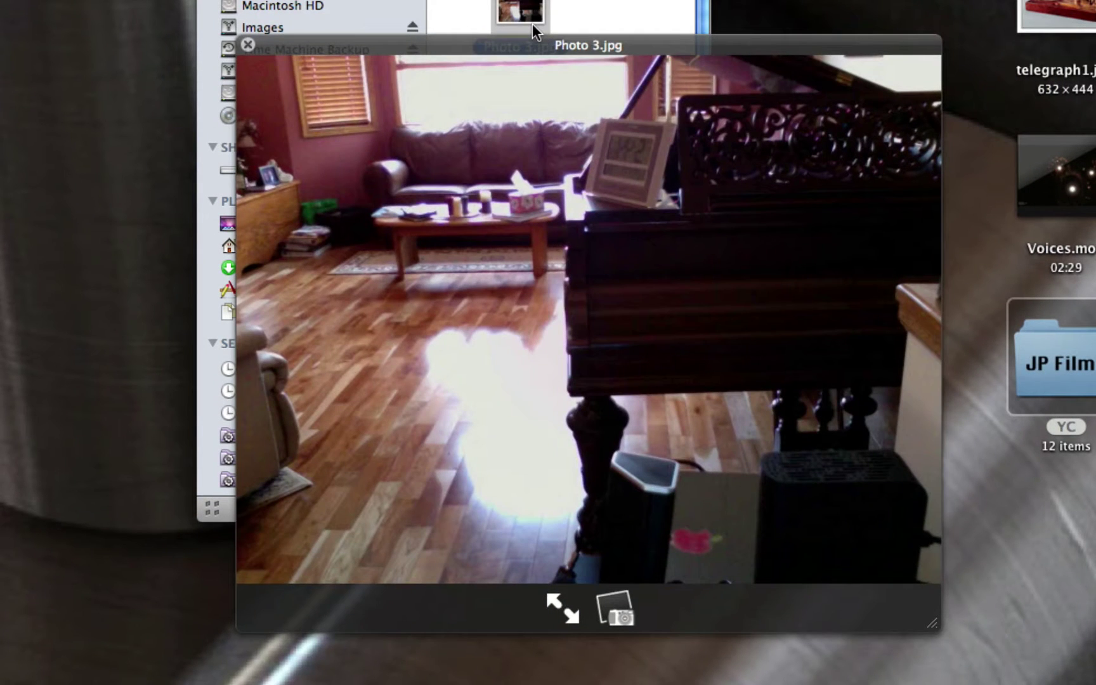
key(Down)
key(Down)
key(Down)
key(Down)
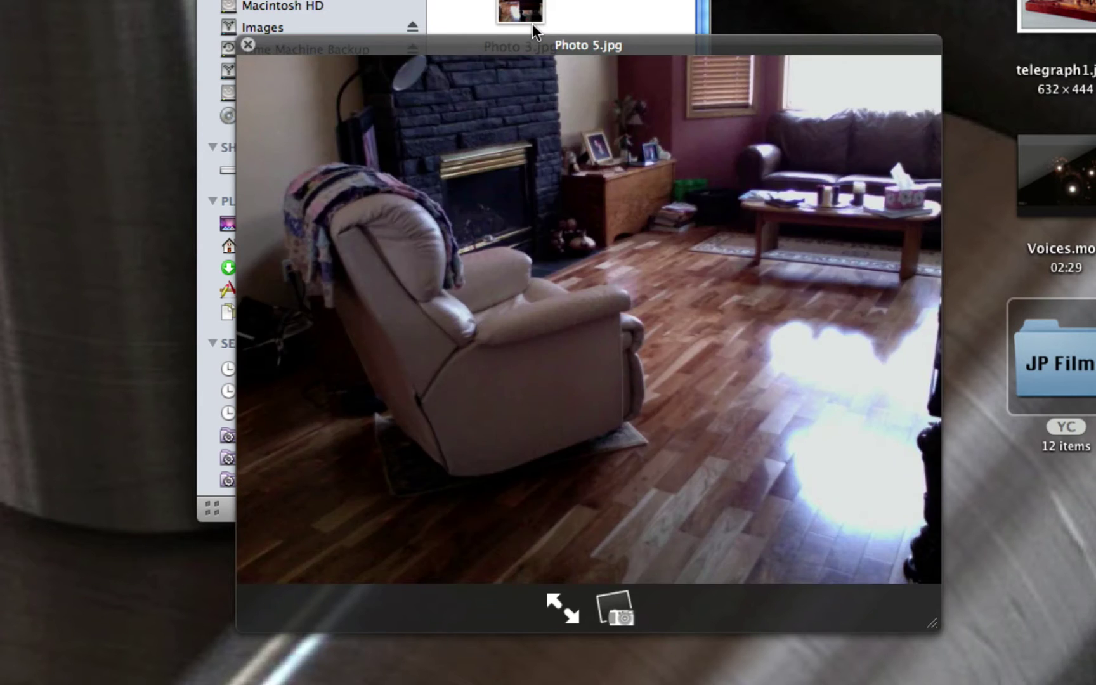
key(Down)
key(Down)
key(Down)
key(Down)
key(Down)
key(Down)
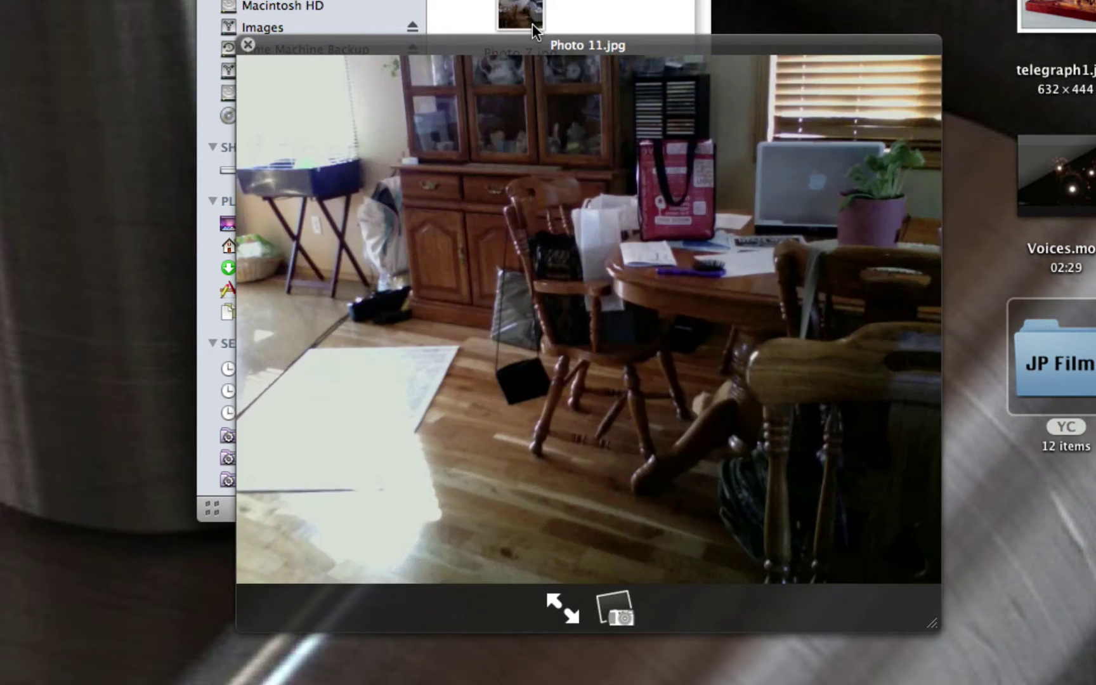
key(Down)
key(Down)
key(Down)
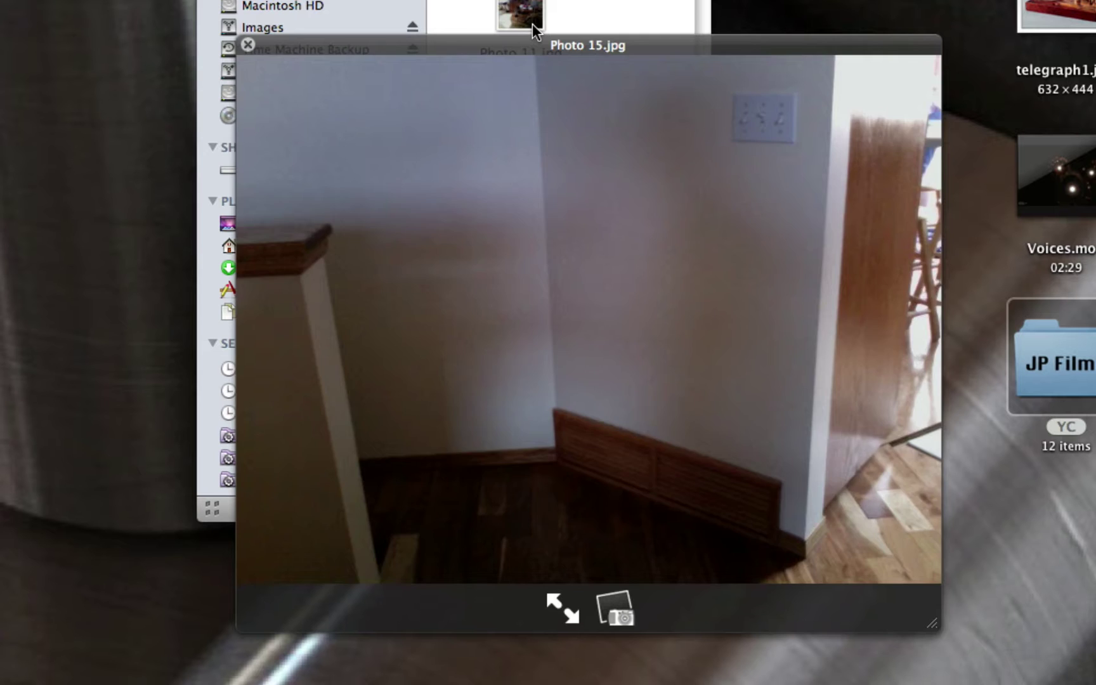
key(space)
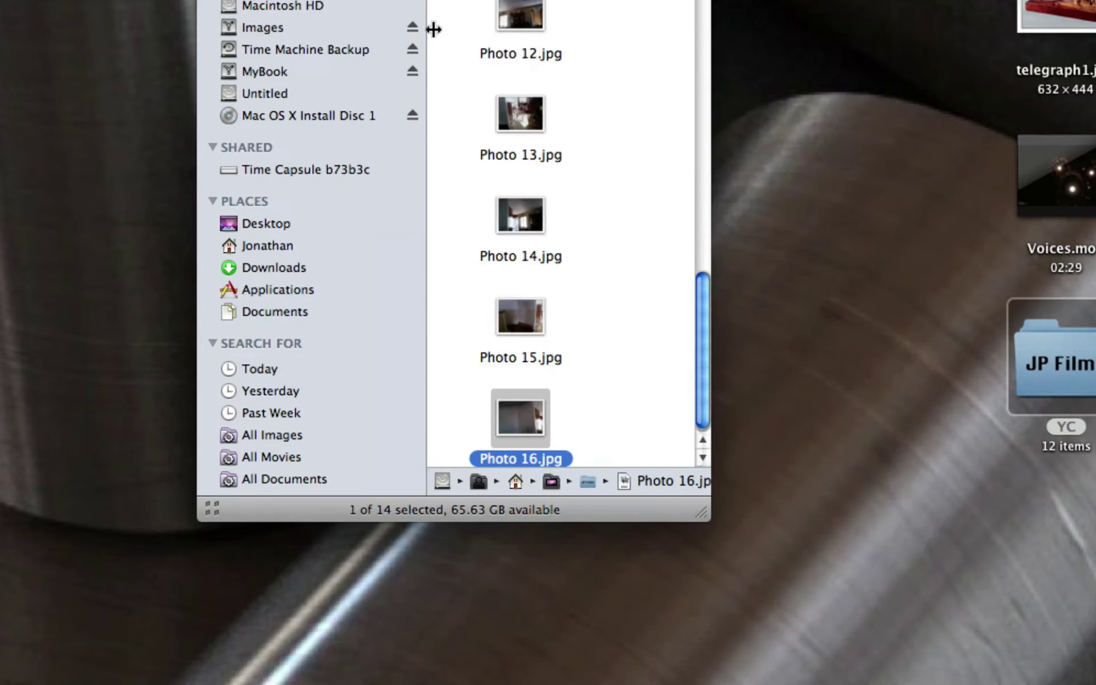
- Widen the Bubbles folder window to show three columns of photos and adjust its position on the desktop
drag(692, 518, 1002, 444)
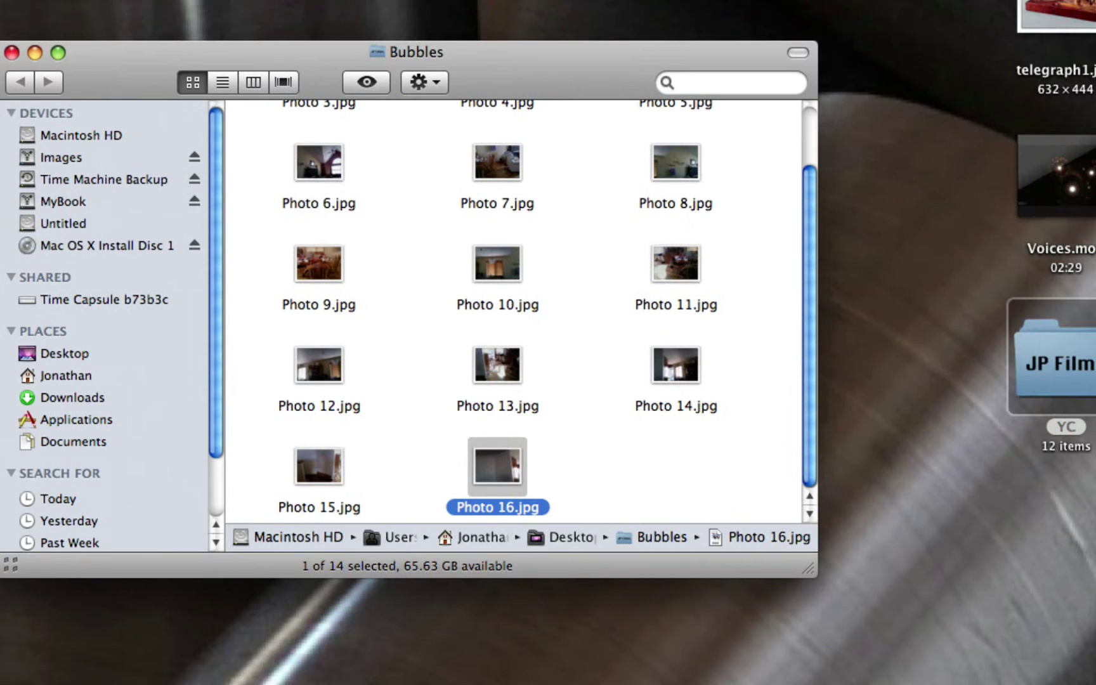
drag(813, 577, 799, 514)
drag(232, 62, 439, 0)
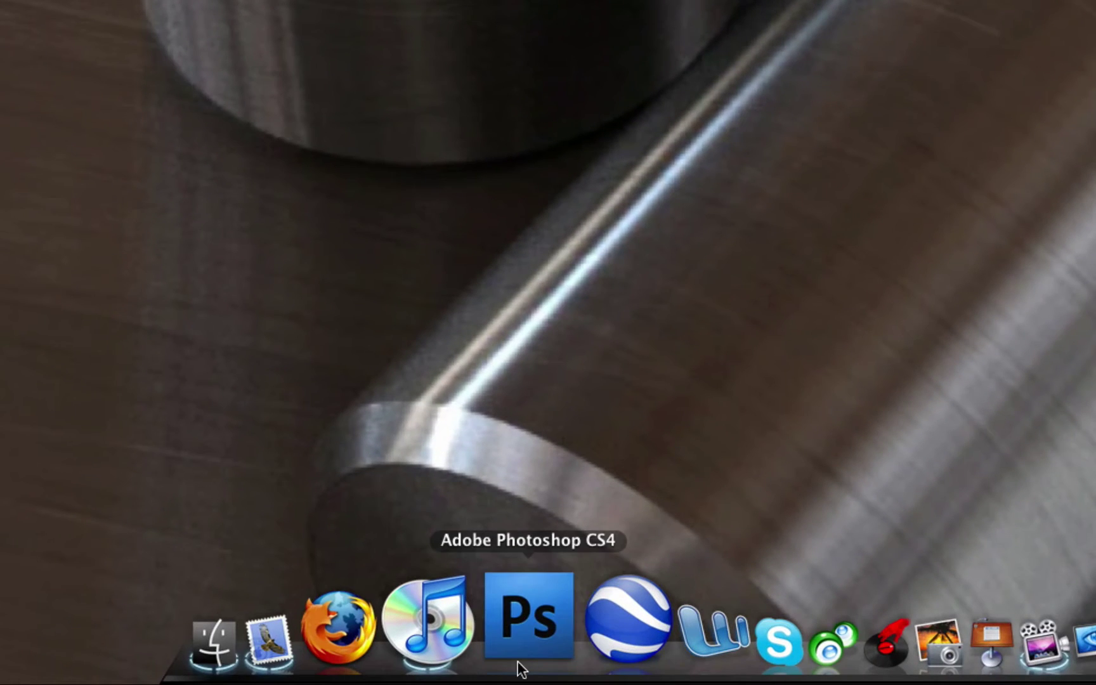
- Switch to Adobe Photoshop CS4 and start the Photomerge automation
click(518, 643)
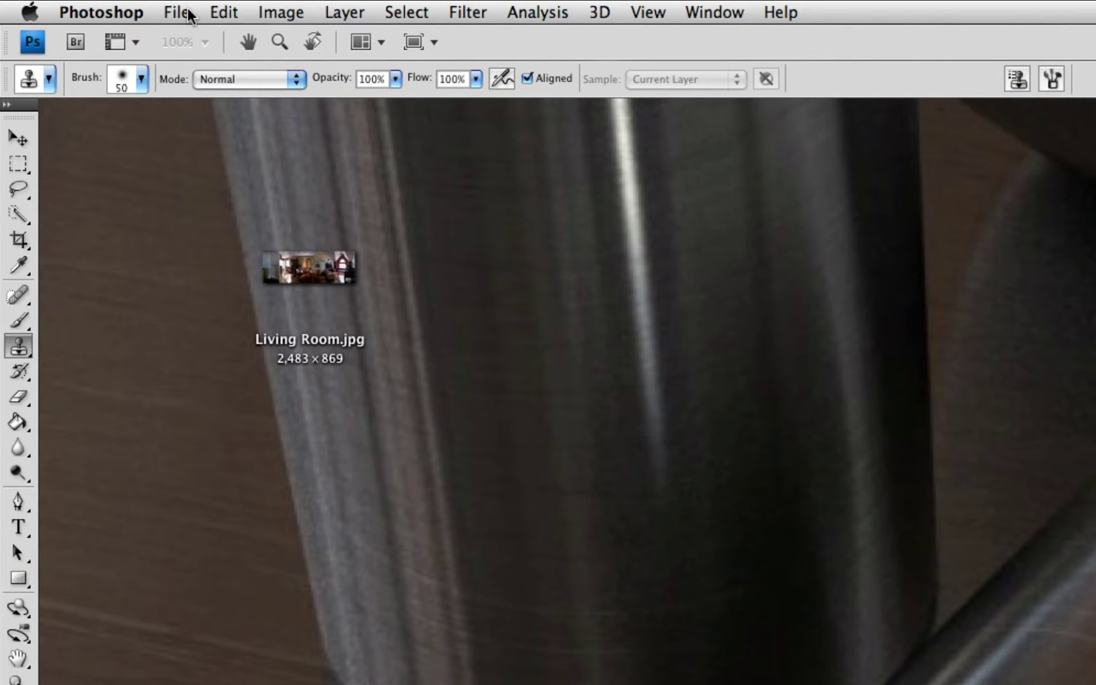
click(186, 13)
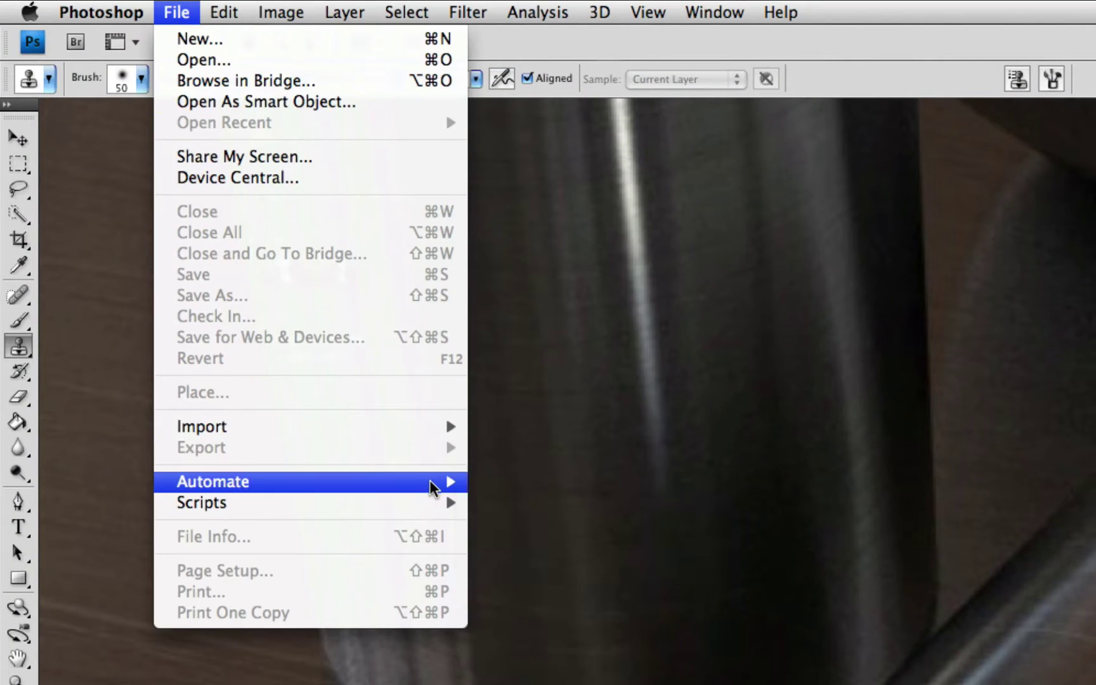
mouse_move(431, 485)
click(562, 634)
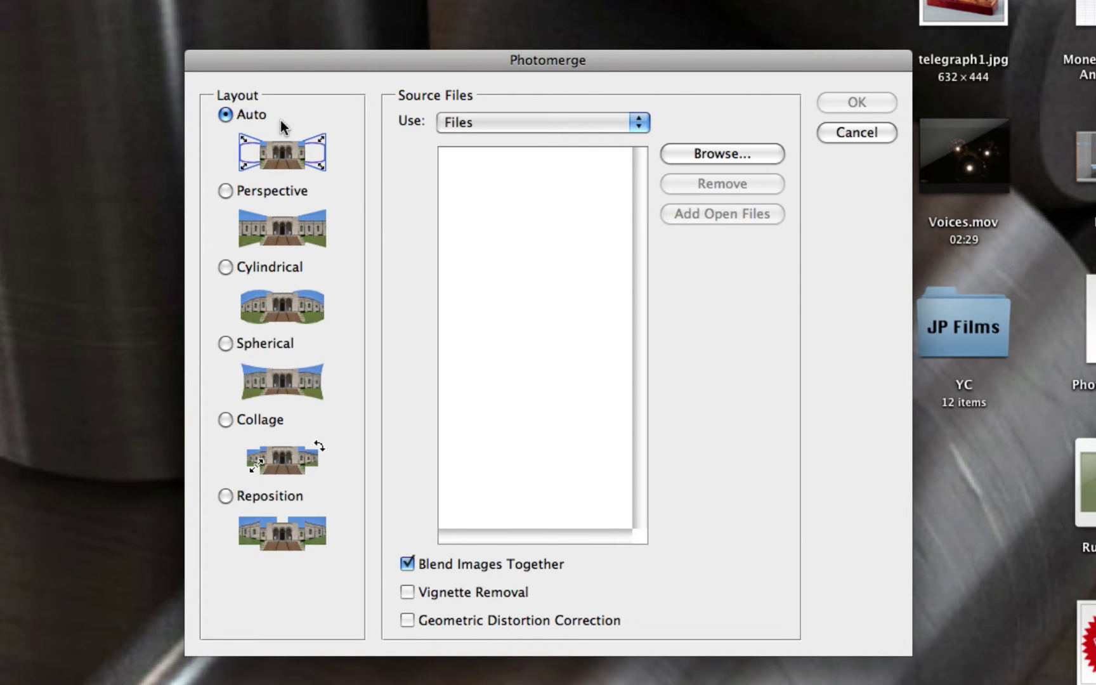
- Load all photos of the Bubbles folder as source files and run the merge with Auto layout and image blending
click(725, 156)
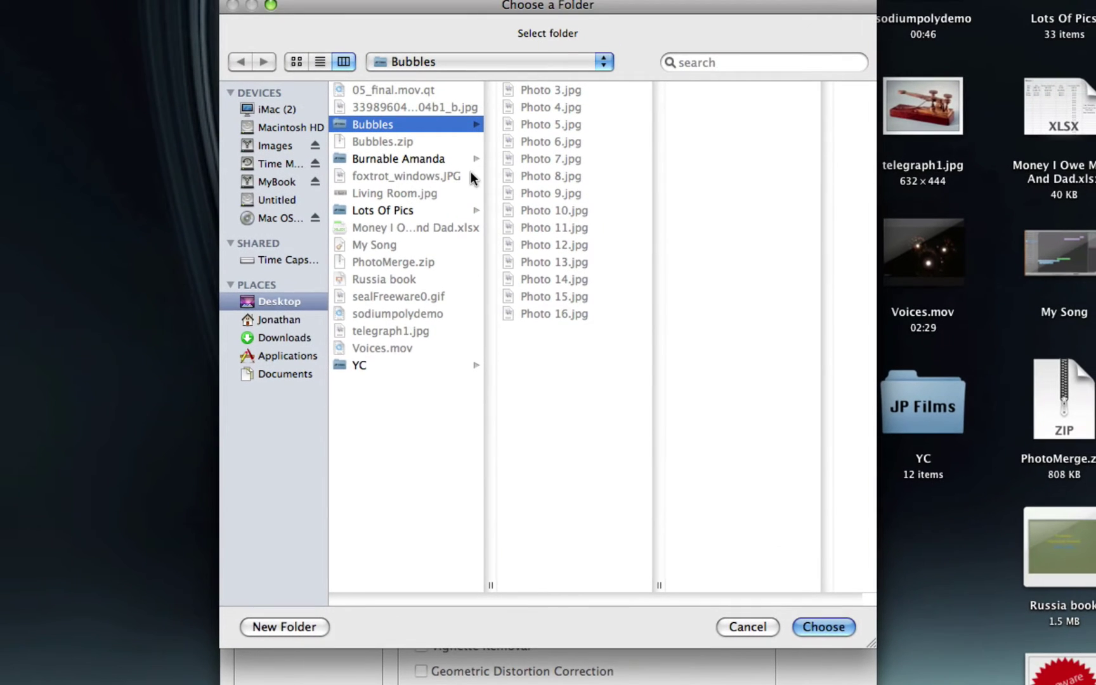
click(853, 630)
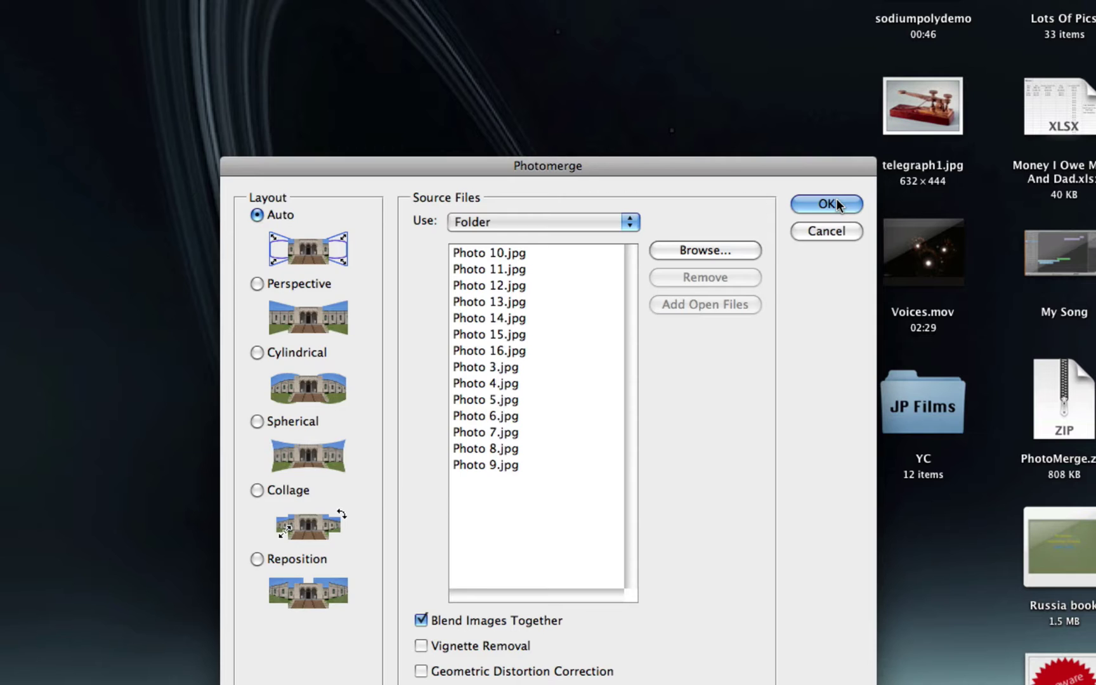
click(837, 202)
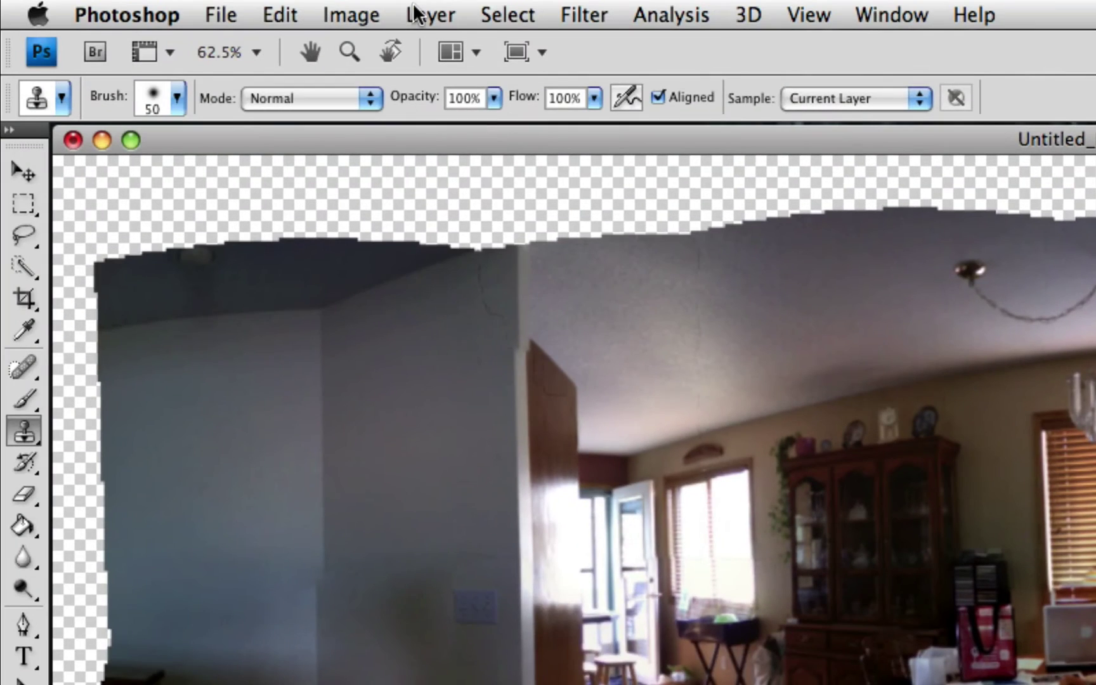
- Merge the panorama's layers into one and select the entire canvas
click(424, 16)
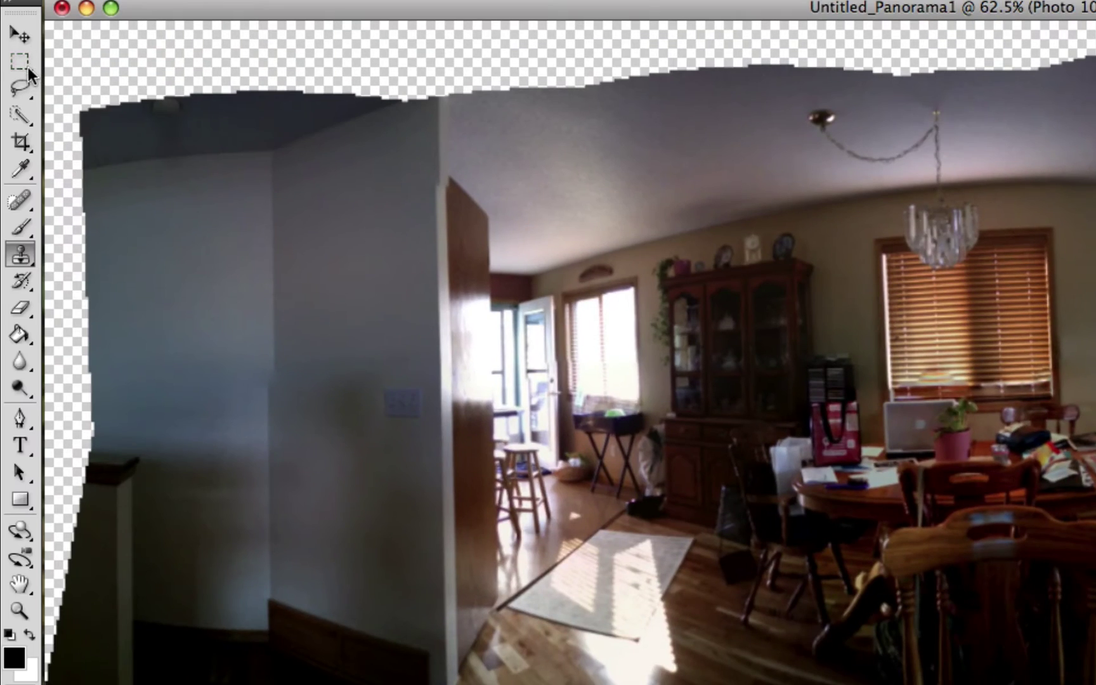
click(25, 64)
drag(1001, 183, 969, 651)
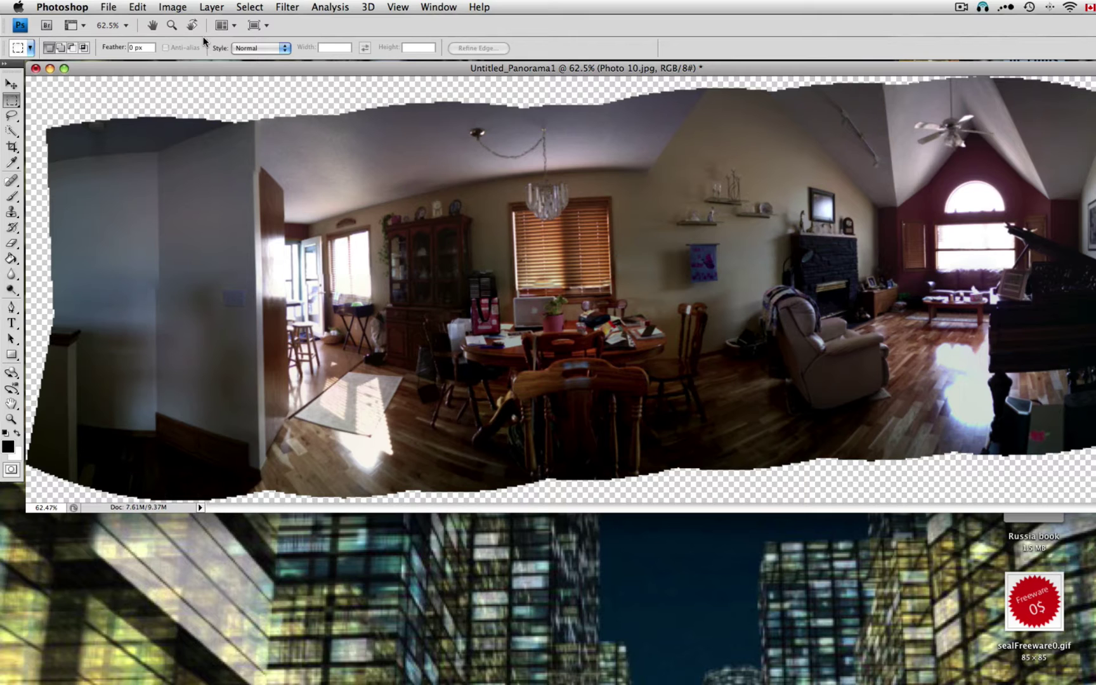
key(super+a)
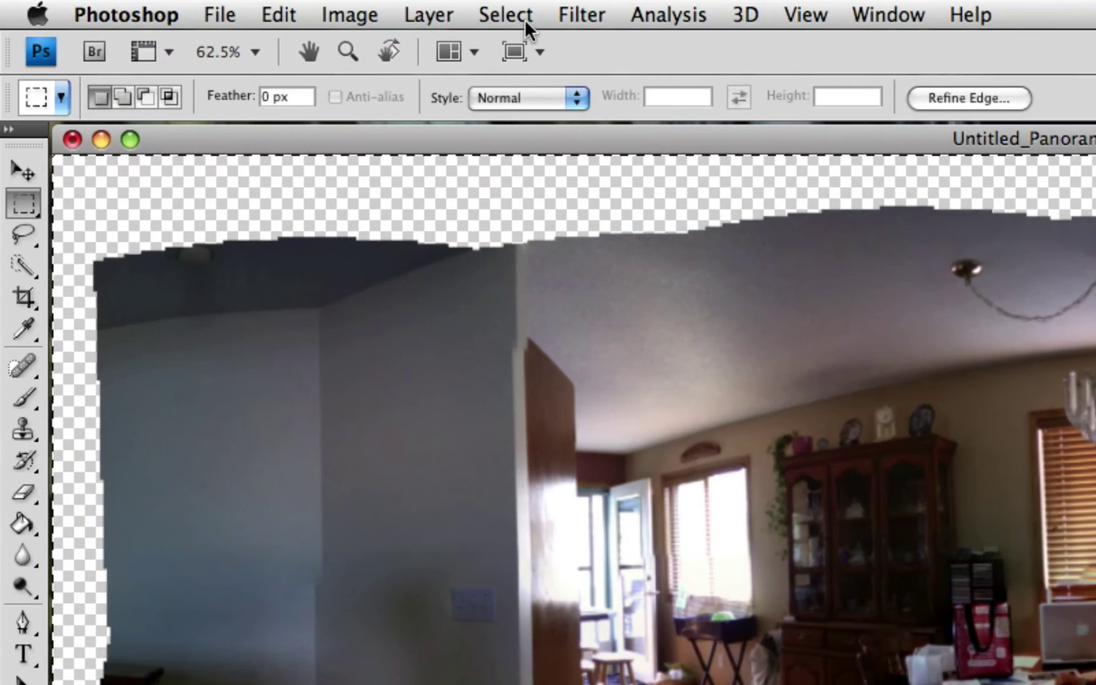
- Warp the panorama, raising its lower left edge and lowering its lower right edge to level it
click(219, 14)
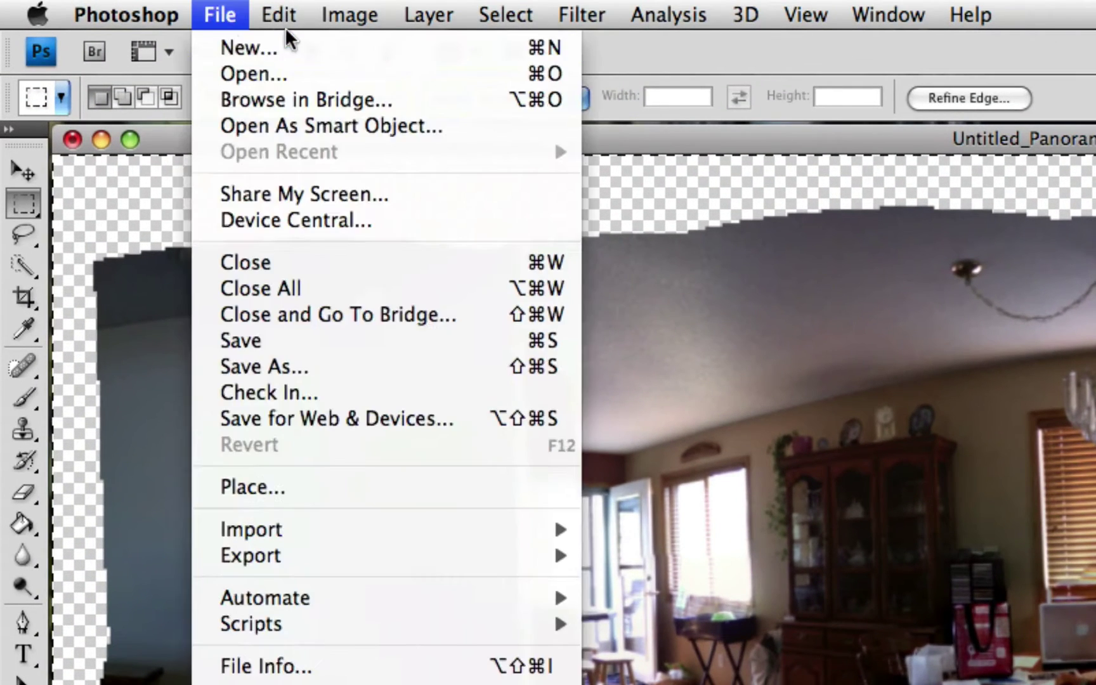
mouse_move(285, 17)
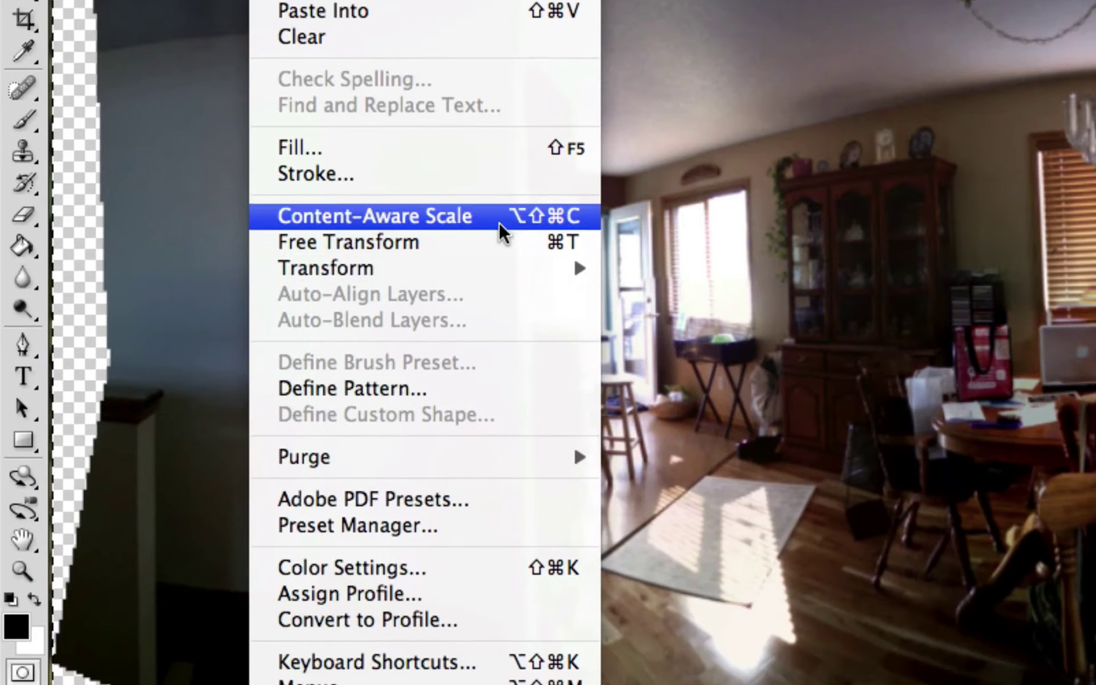
mouse_move(528, 546)
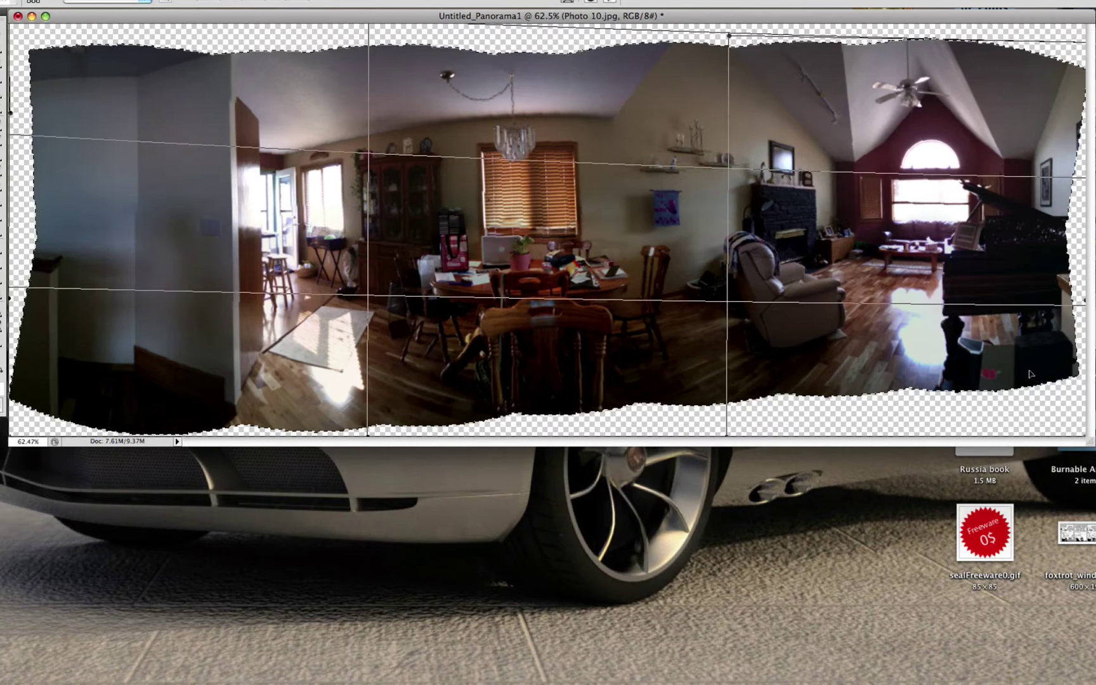
drag(154, 403, 152, 387)
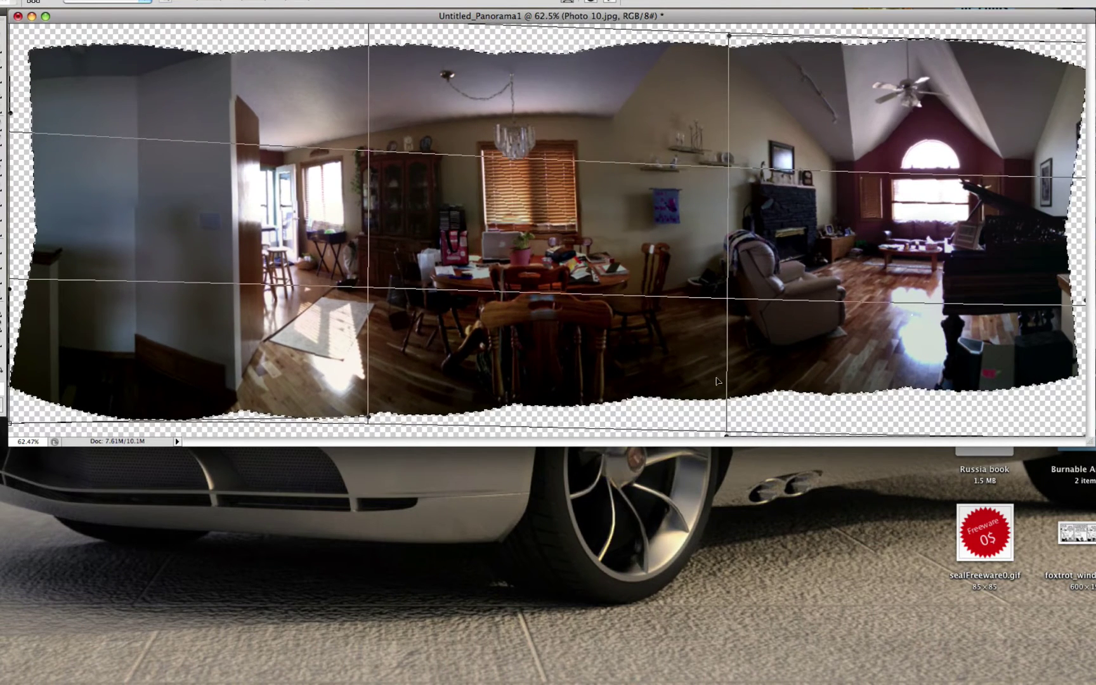
drag(1000, 375, 1000, 385)
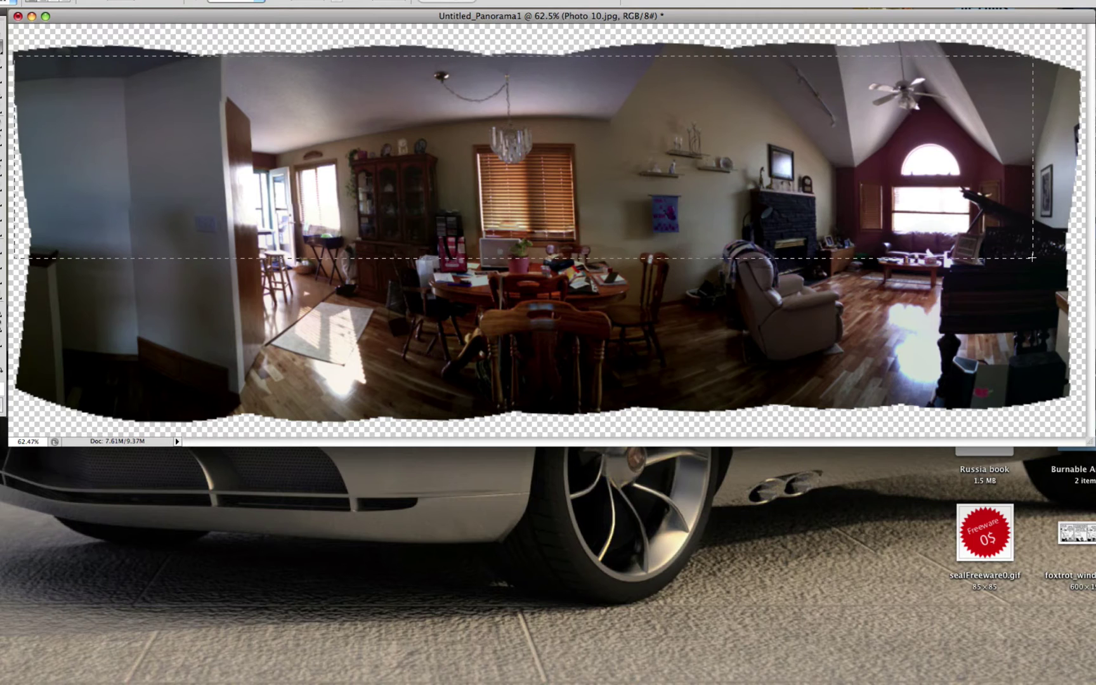
- Select a rectangular area of the panorama within its ragged outline and copy it into a new document
click(1078, 73)
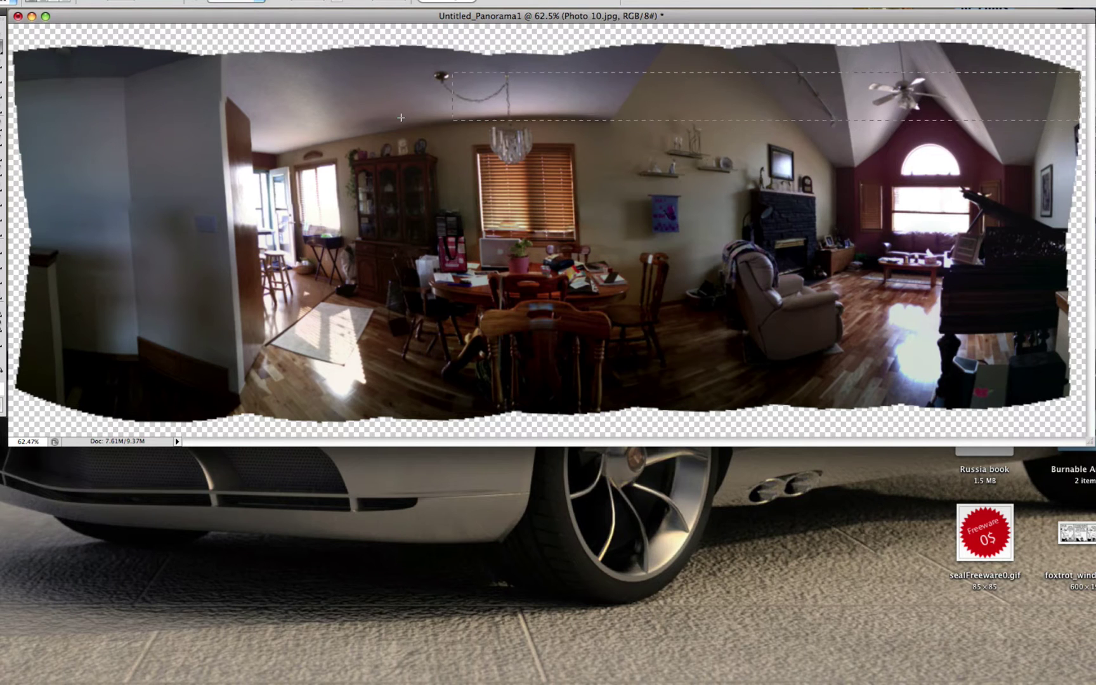
drag(401, 117, 46, 157)
drag(26, 324, 44, 351)
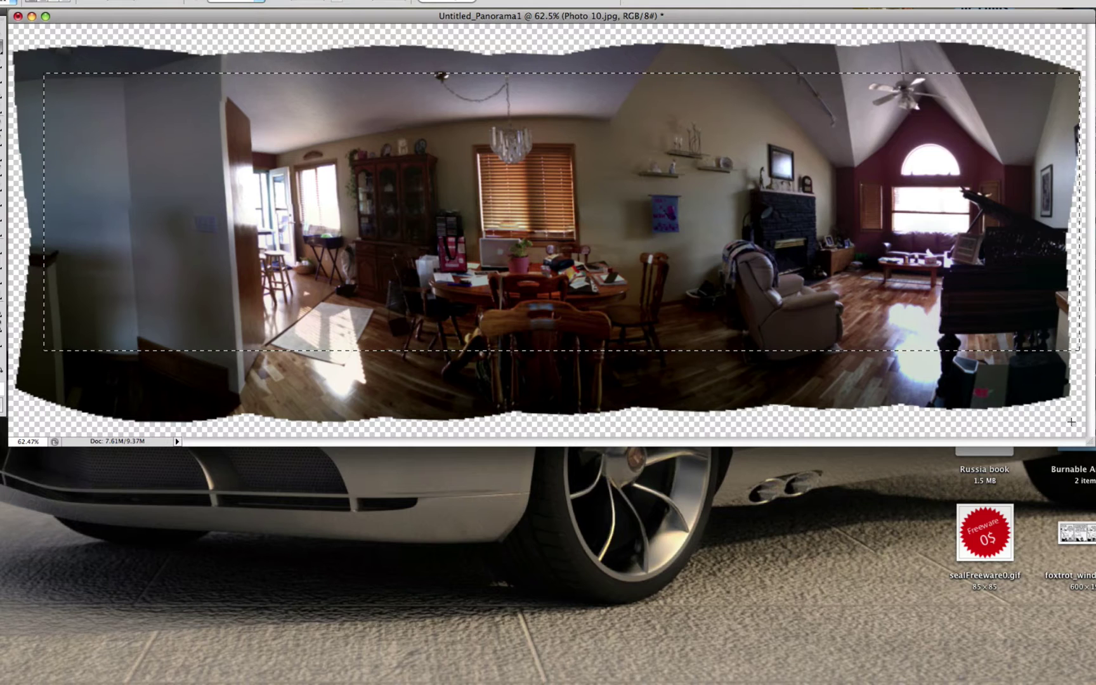
click(1066, 385)
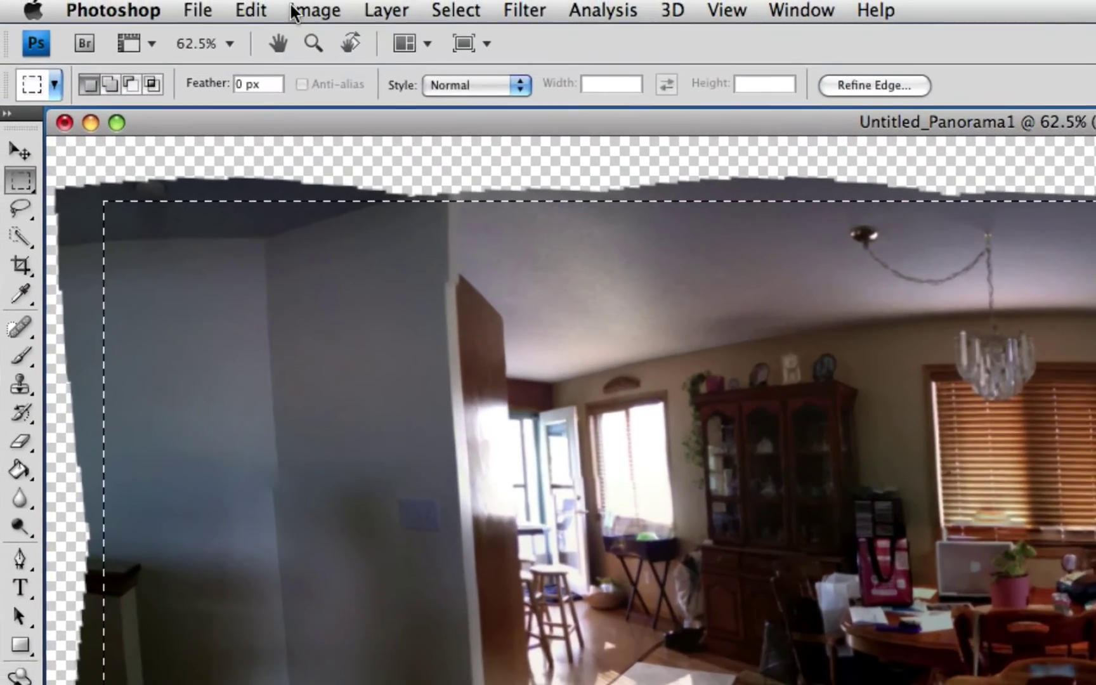
click(260, 14)
click(428, 219)
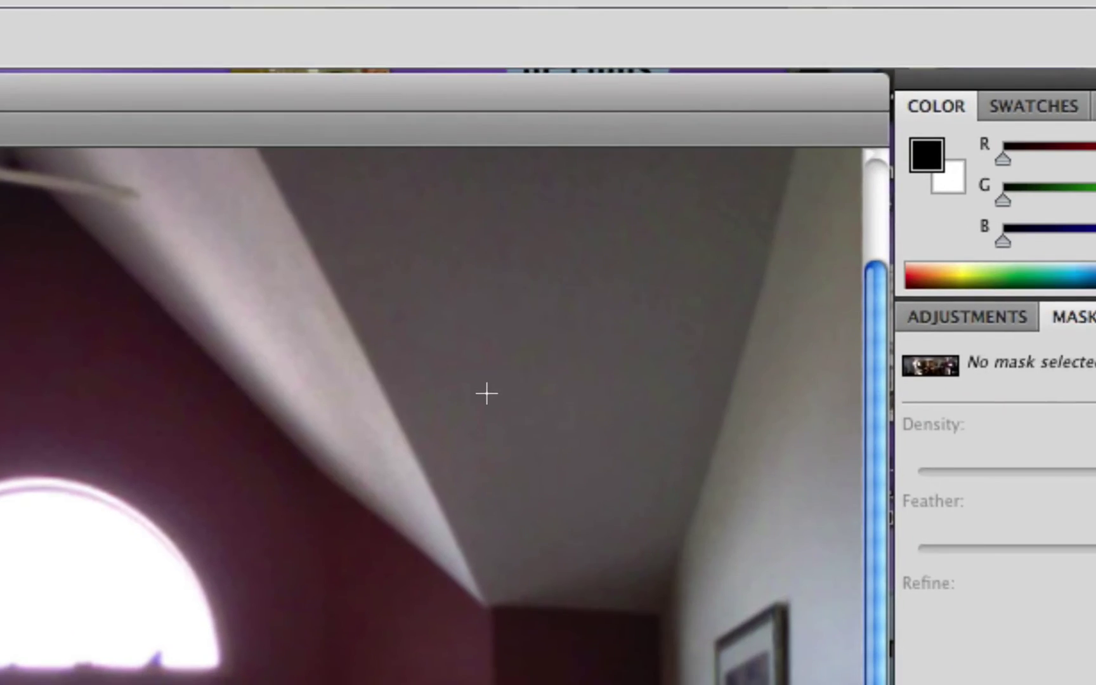
scroll(487, 393, up, 5)
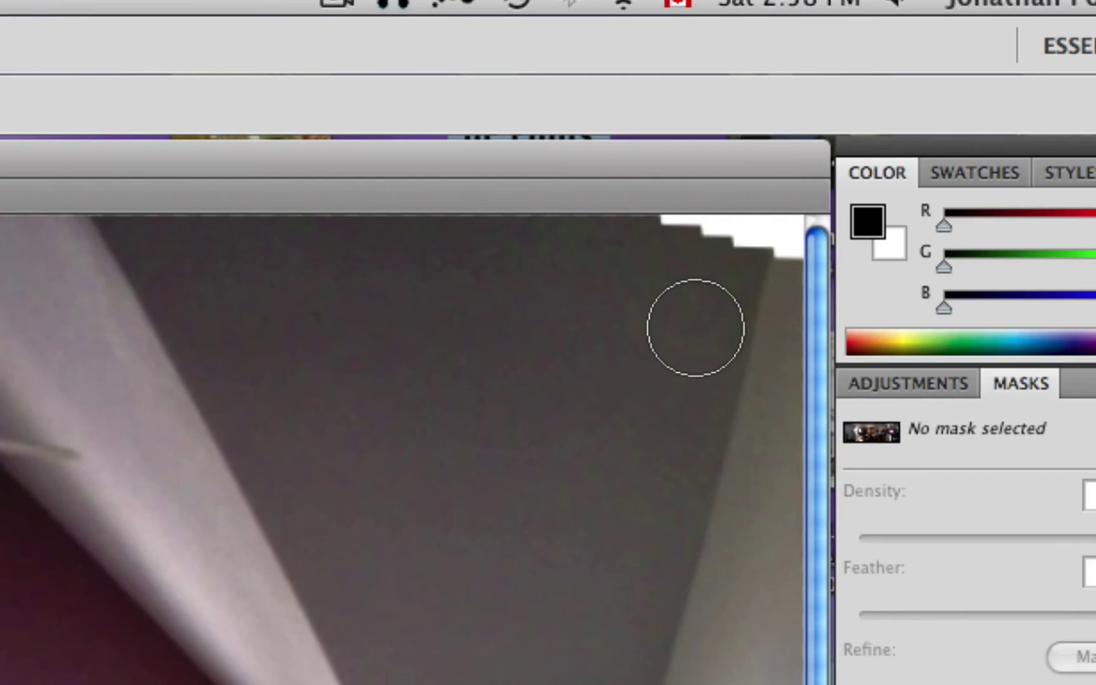
- Fill the blank upper right corner of the image with cloned ceiling and wall texture using the Clone Stamp tool
alt+click(754, 344)
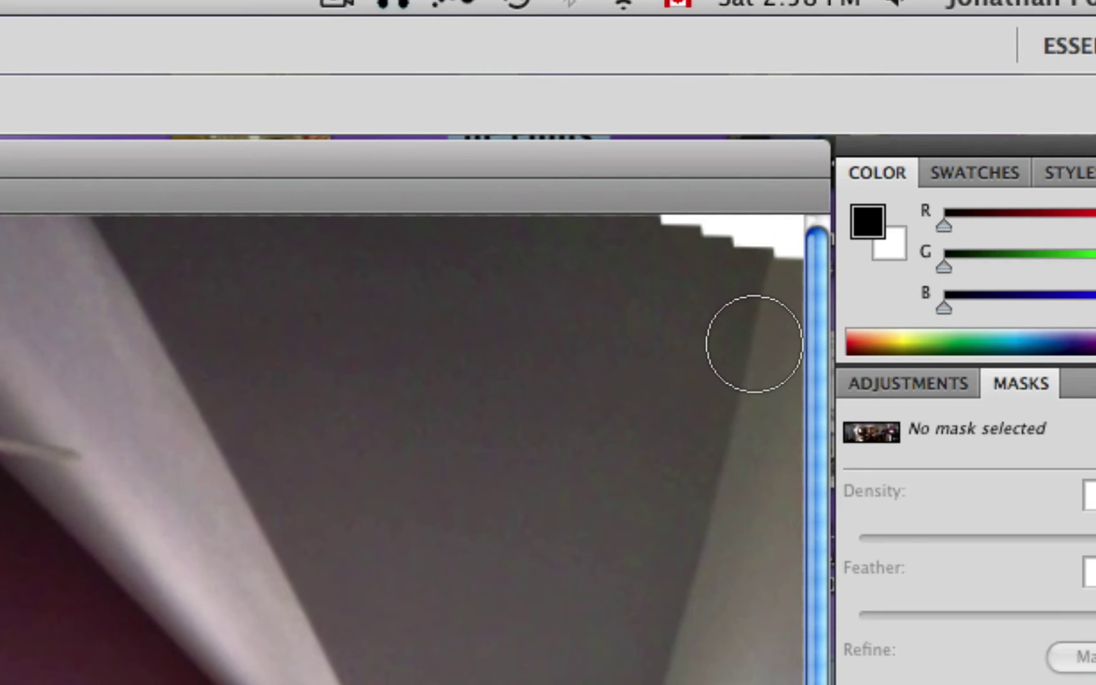
mouse_move(754, 342)
mouse_down()
mouse_move(775, 265)
mouse_move(765, 252)
mouse_move(775, 251)
mouse_move(680, 232)
mouse_move(715, 228)
mouse_move(666, 223)
mouse_move(680, 215)
mouse_up()
key(super+minus)
key(super+plus)
mouse_move(682, 257)
mouse_down()
mouse_move(673, 240)
mouse_move(730, 205)
mouse_up()
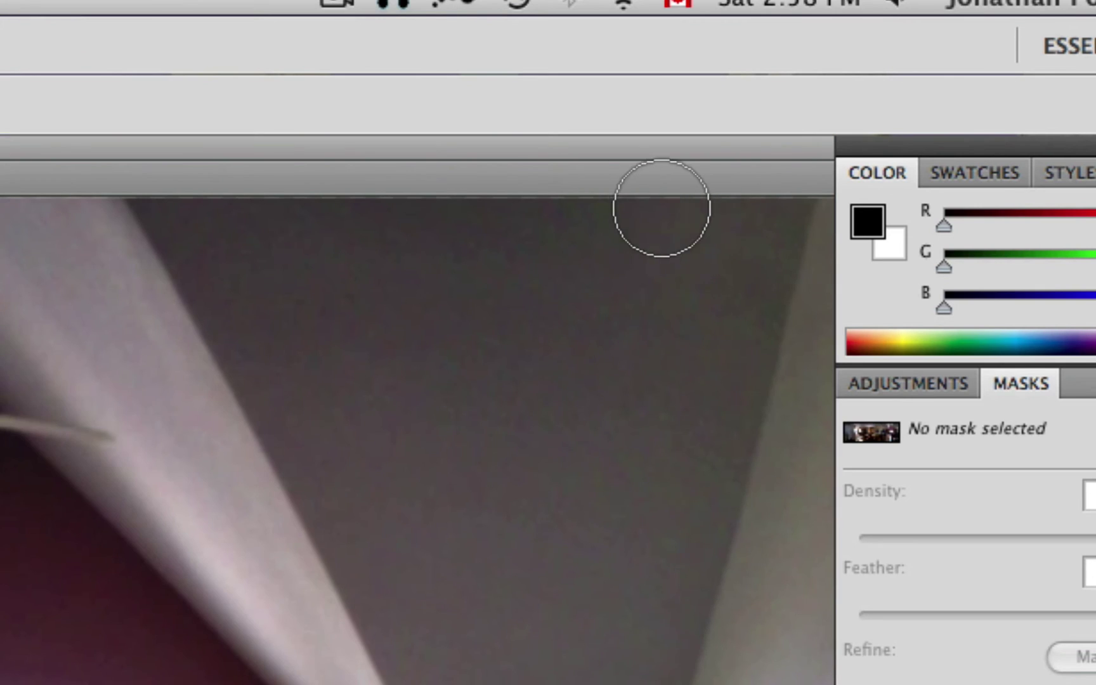
drag(660, 209, 800, 200)
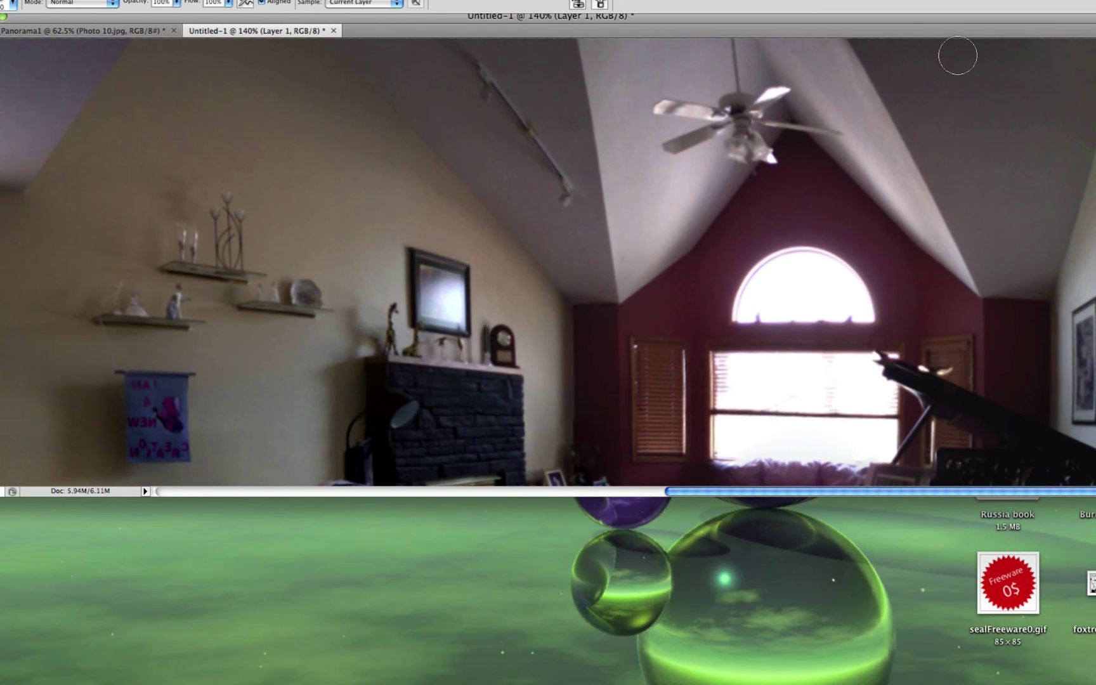
- Activate the Blur tool and examine the panorama from the vaulted ceiling and fireplace across to the grey wall for visible seams
key(r)
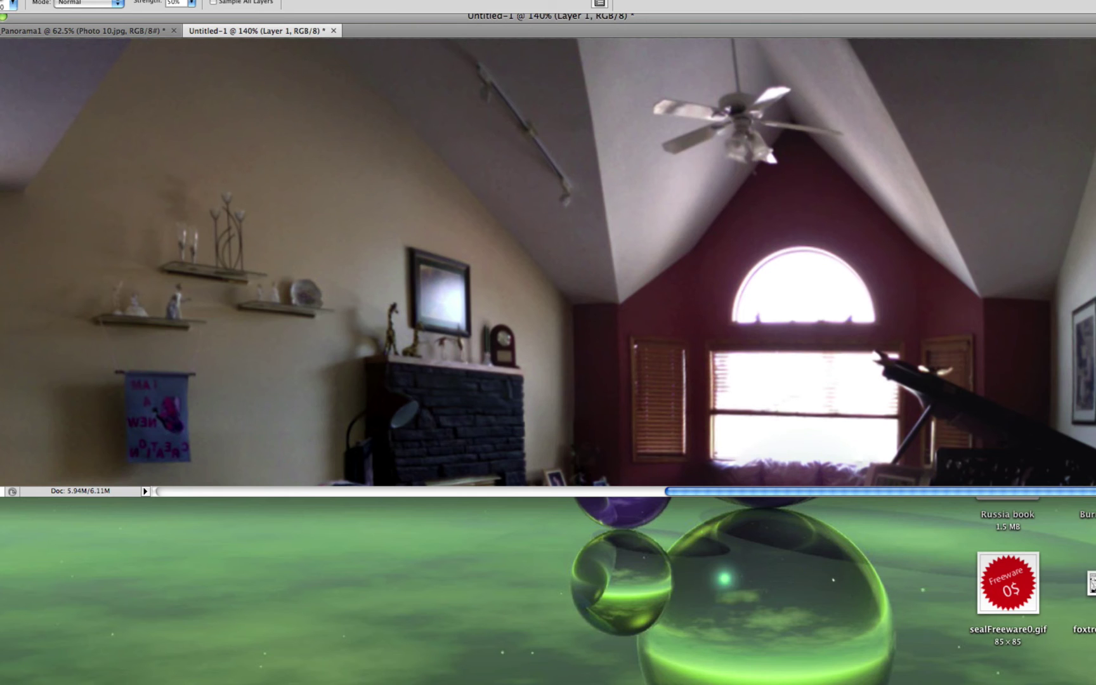
scroll(1042, 68, down, 7)
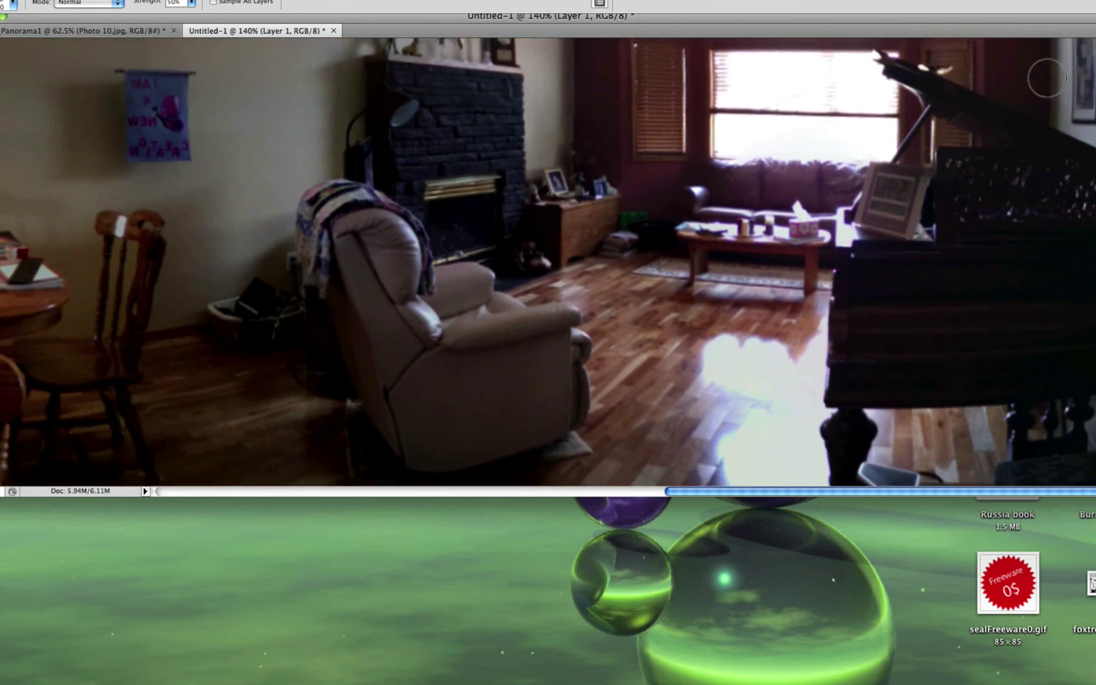
scroll(1049, 82, up, 7)
scroll(1047, 83, left, 15)
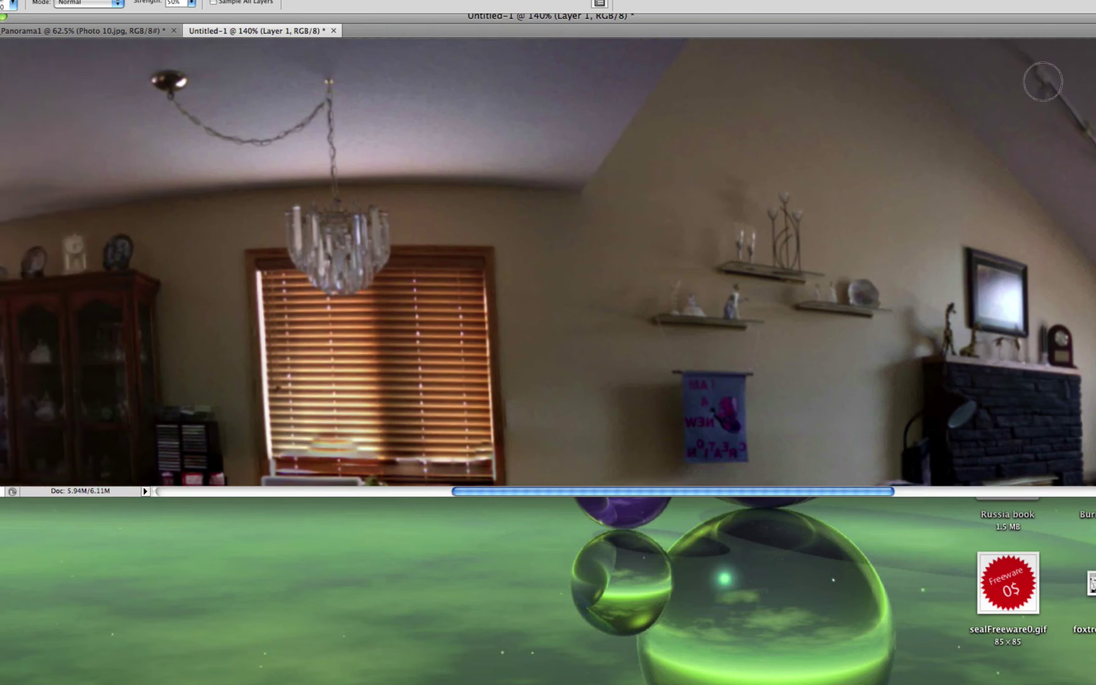
scroll(534, 166, down, 5)
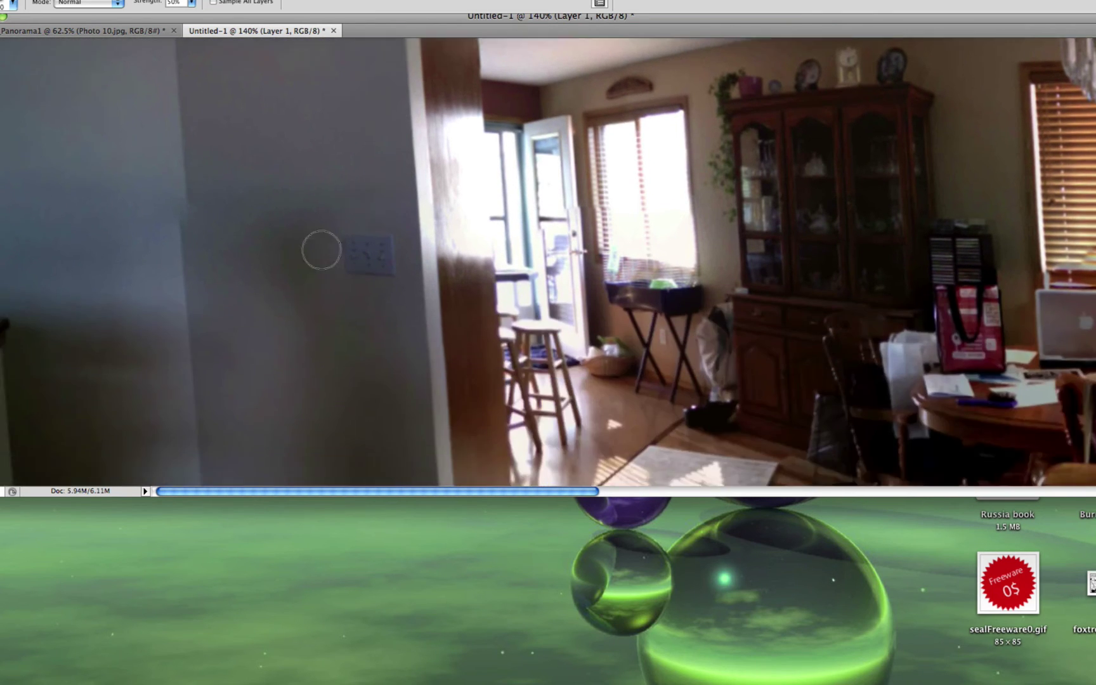
scroll(320, 248, up, 5)
scroll(175, 364, down, 5)
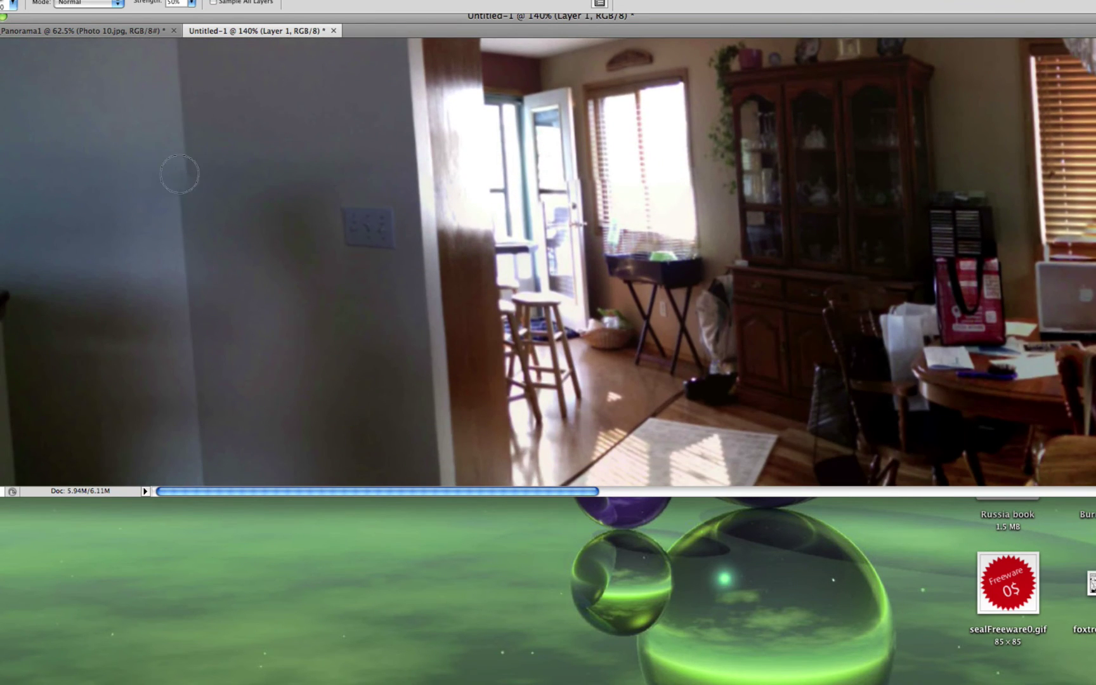
scroll(180, 170, up, 2)
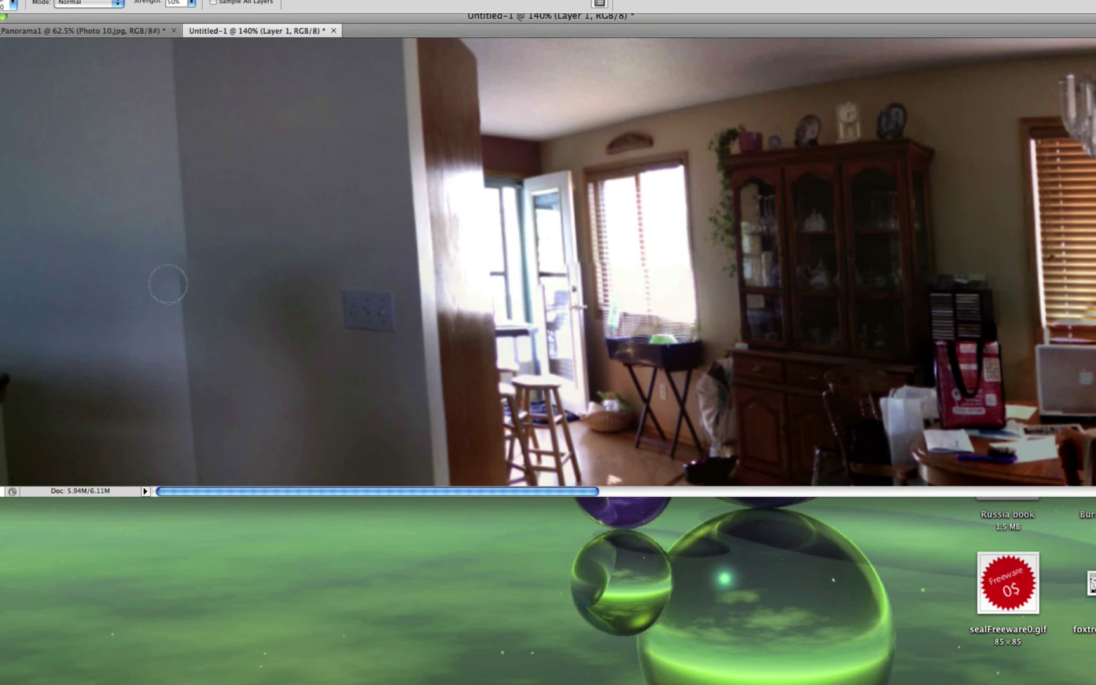
scroll(222, 291, down, 2)
scroll(222, 291, down, 8)
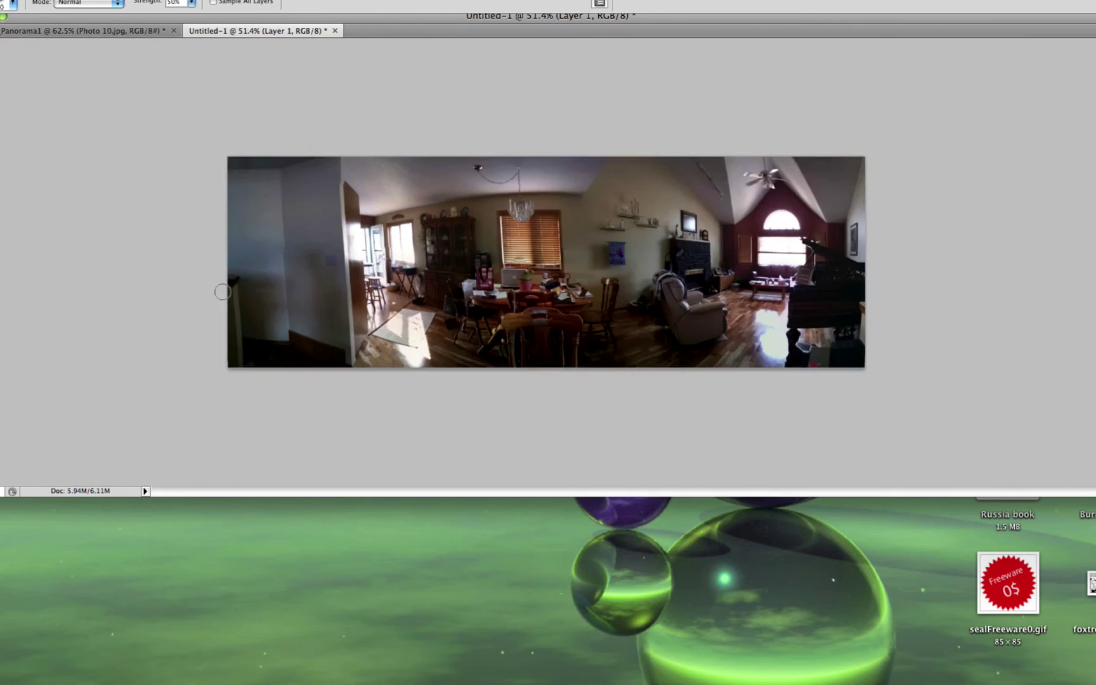
scroll(223, 292, up, 3)
scroll(222, 291, up, 2)
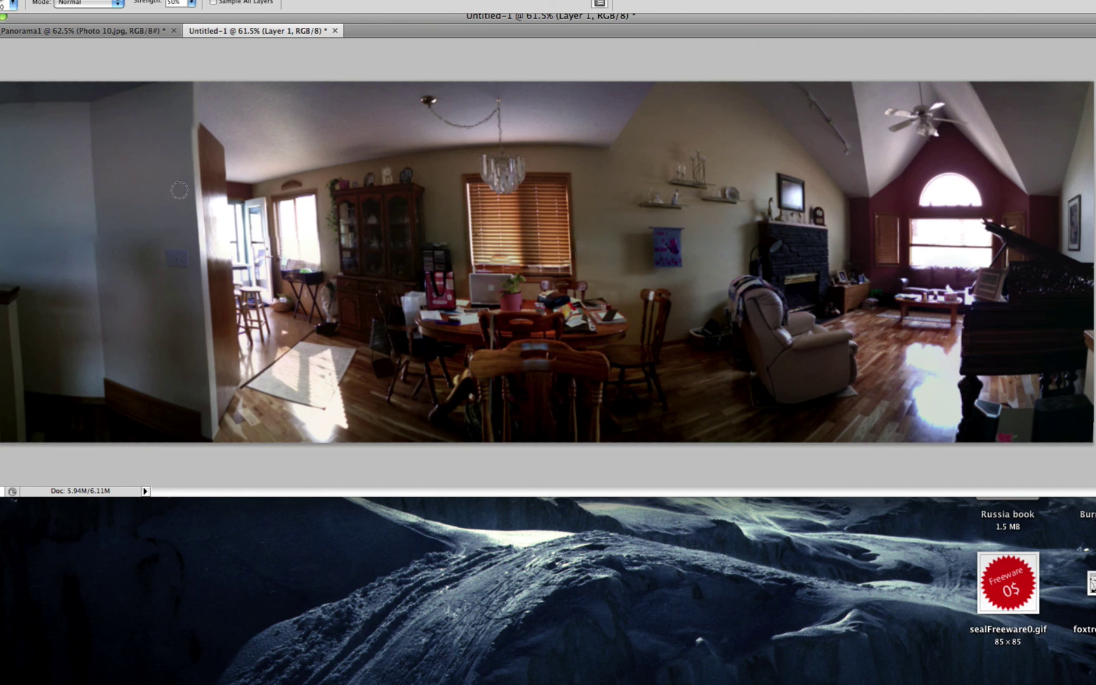
- Quit Photoshop, discarding the unsaved changes to the open panorama documents
key(super+q)
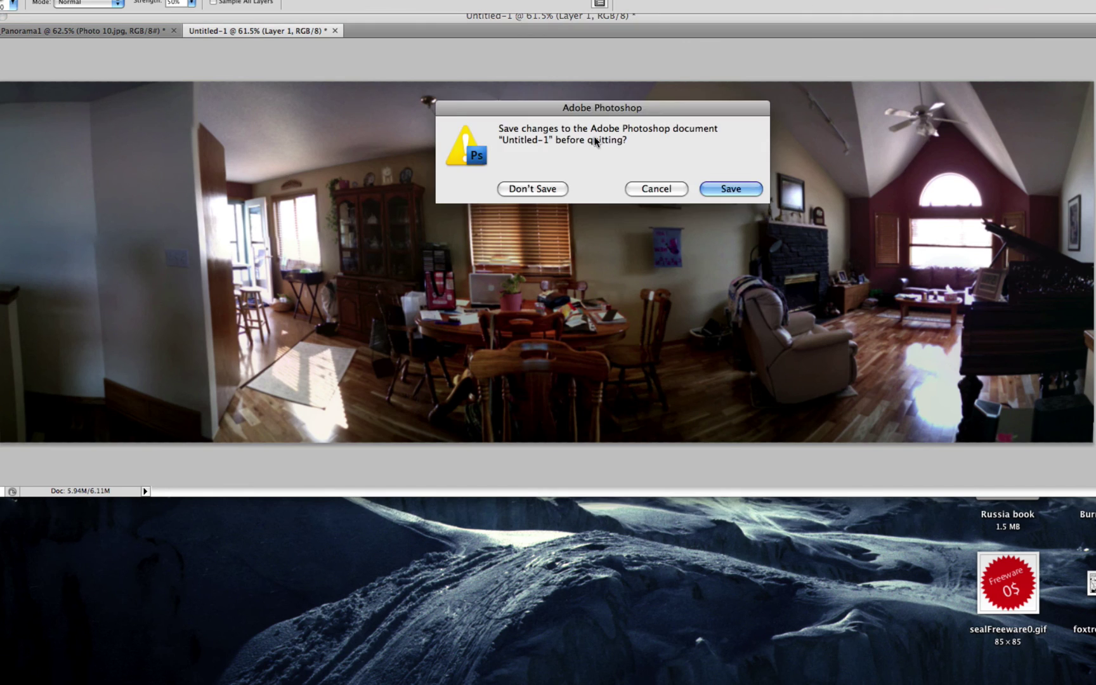
click(536, 189)
click(536, 189)
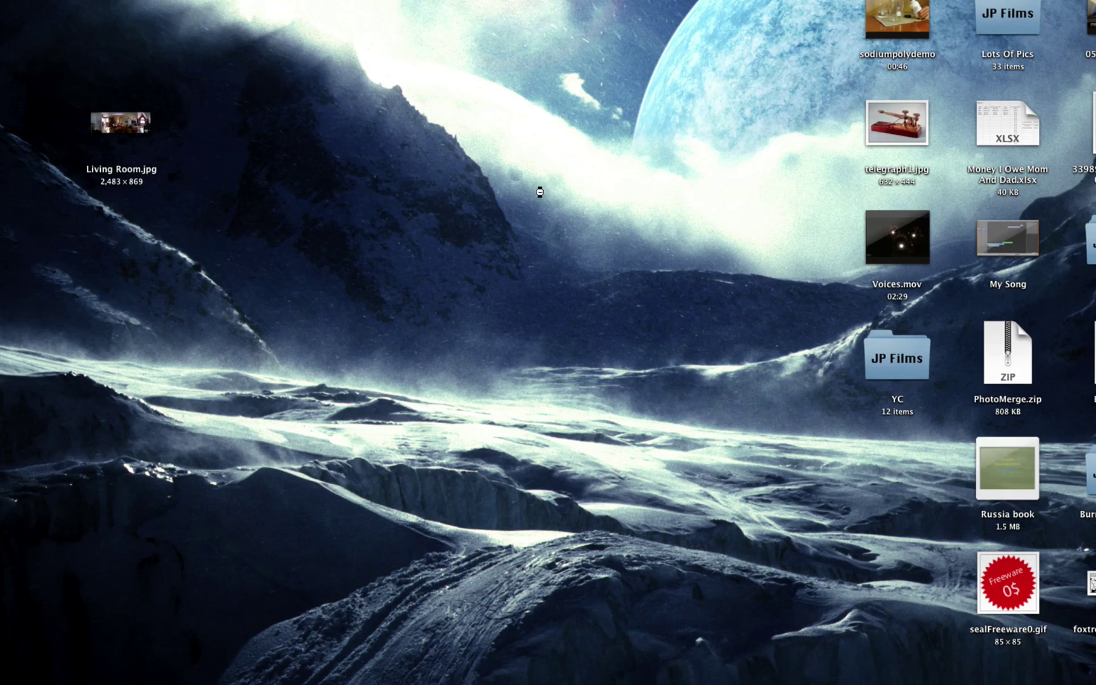
- Preview the finished panorama Living Room.jpg from the desktop with Quick Look
click(119, 123)
key(space)
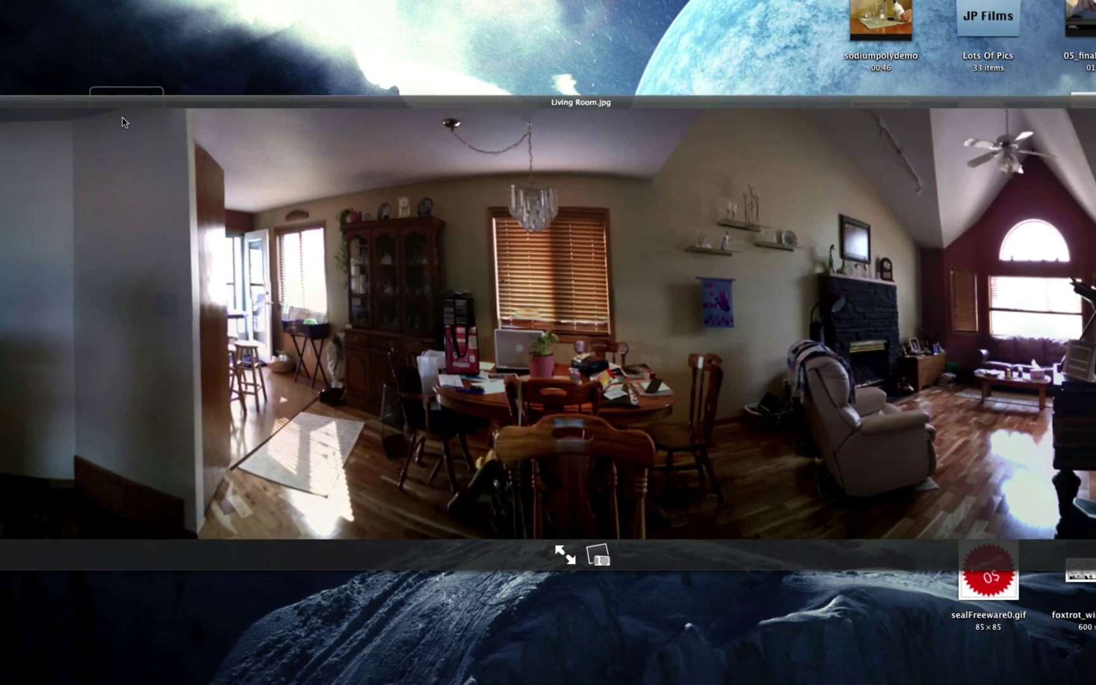